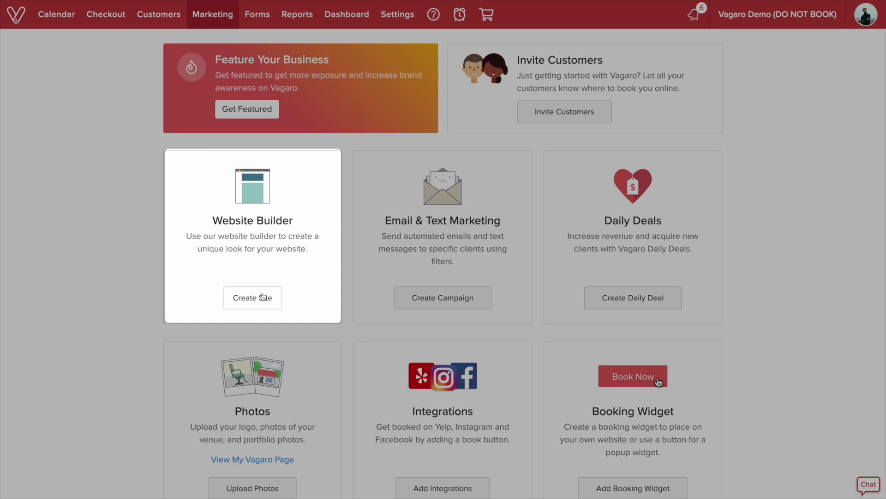
- Start a new website from the Peach style
click(253, 300)
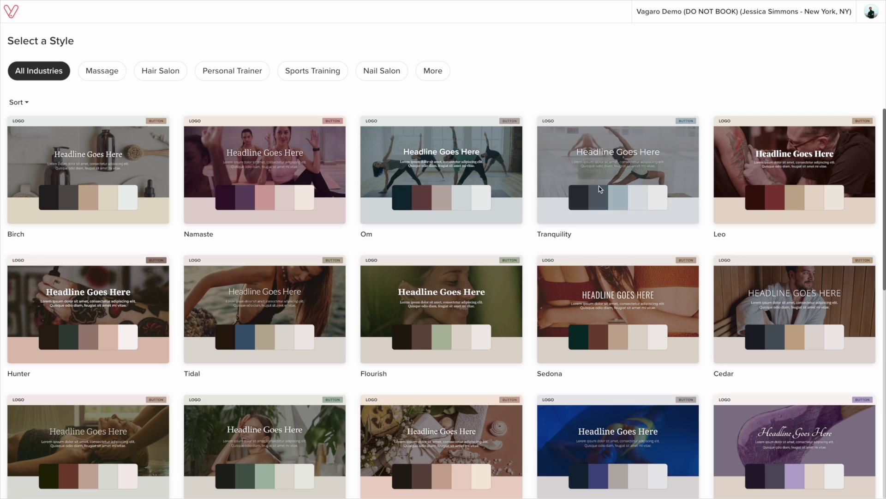
scroll(601, 204, down, 5)
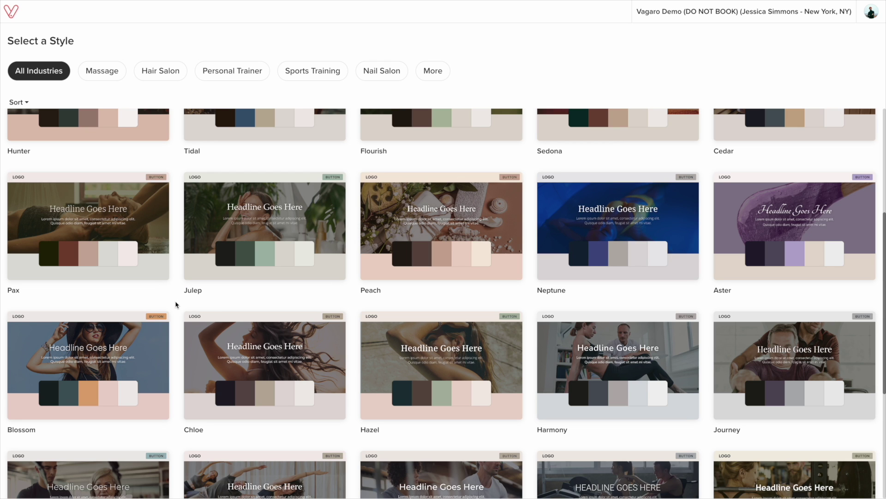
mouse_move(438, 269)
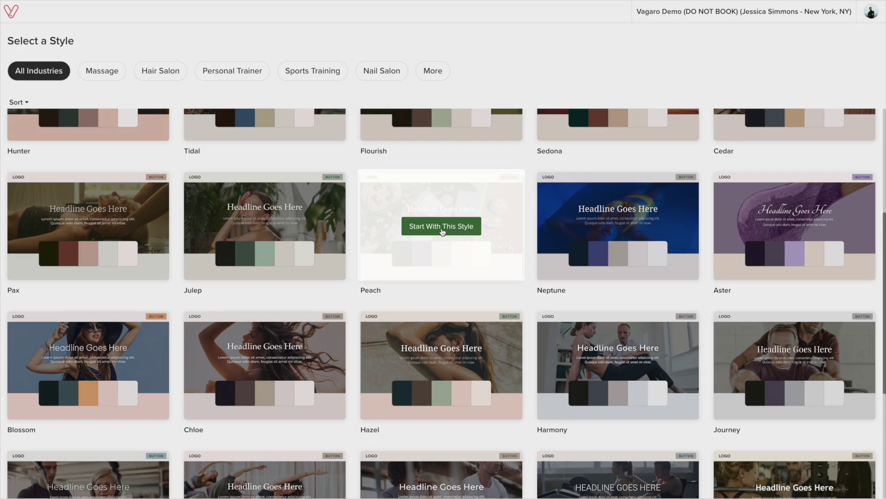
click(442, 232)
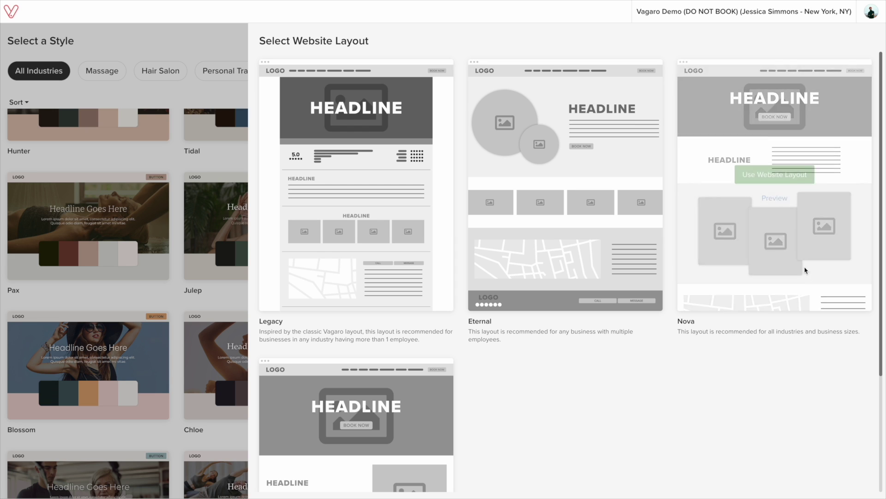
- Preview the Nova layout and apply it to open the site in the editor
click(777, 202)
scroll(597, 276, down, 10)
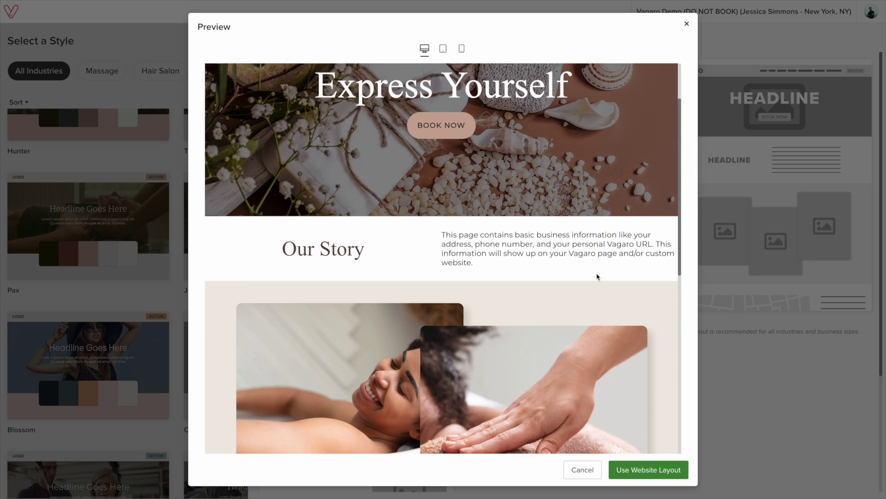
scroll(597, 276, up, 10)
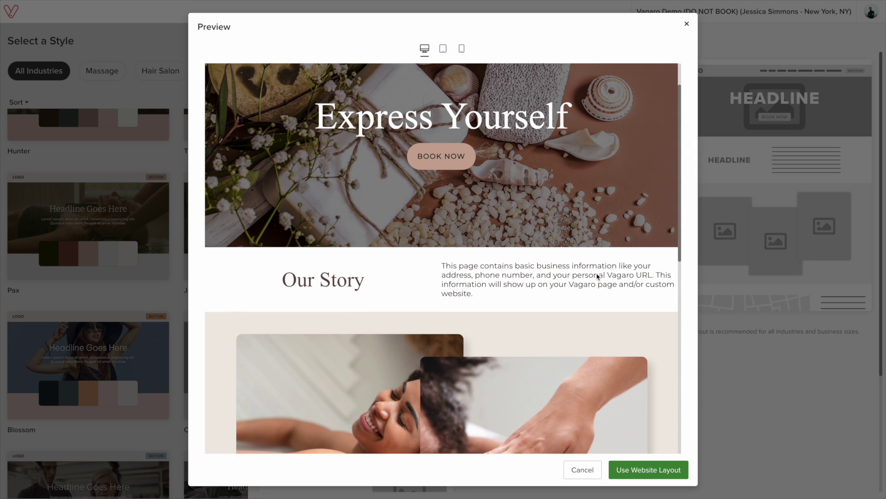
click(649, 476)
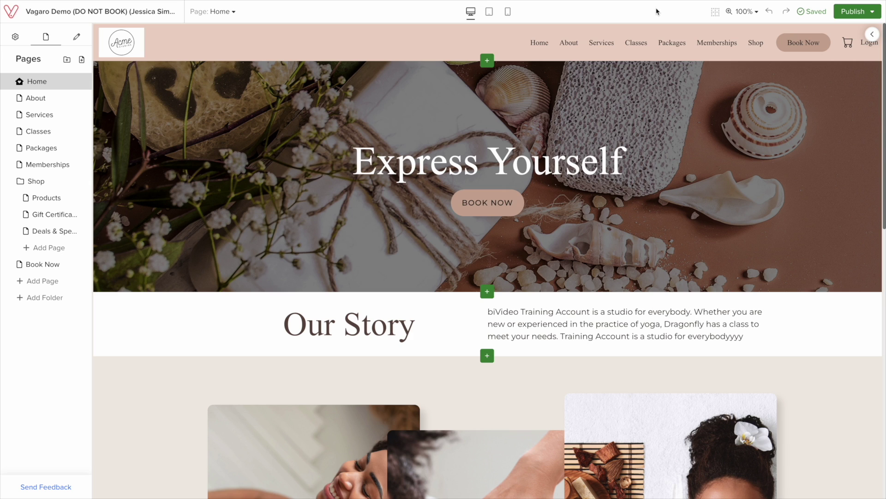
- Publish the site from the Publish menu and dismiss the success banner
click(859, 17)
click(857, 37)
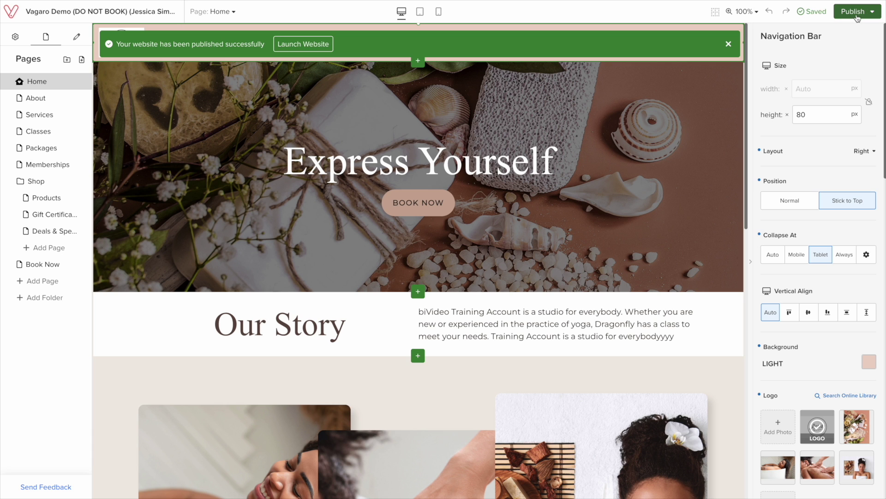
click(728, 45)
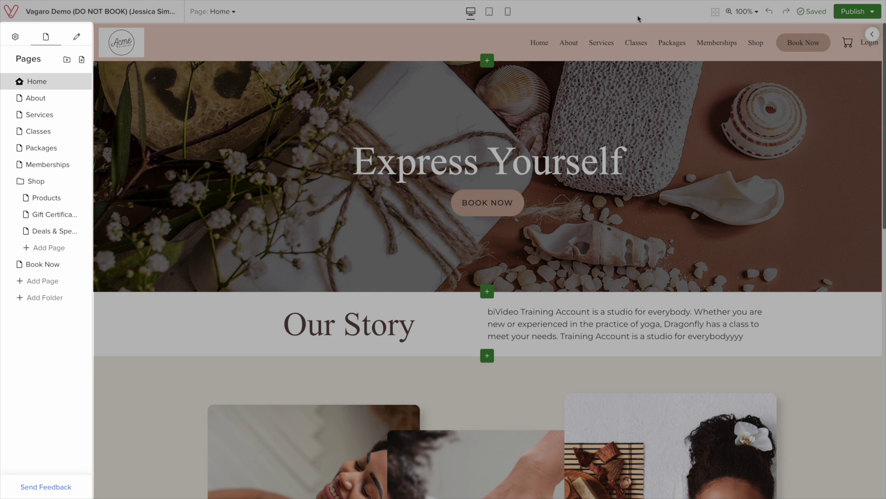
- In the Design Editor, collapse the Text, Layout and Elements groups and expand Vagaro
click(17, 37)
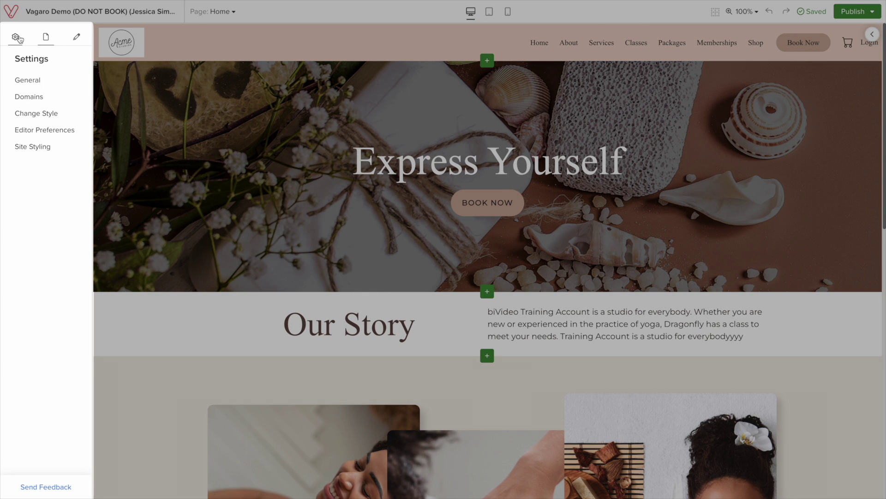
click(46, 37)
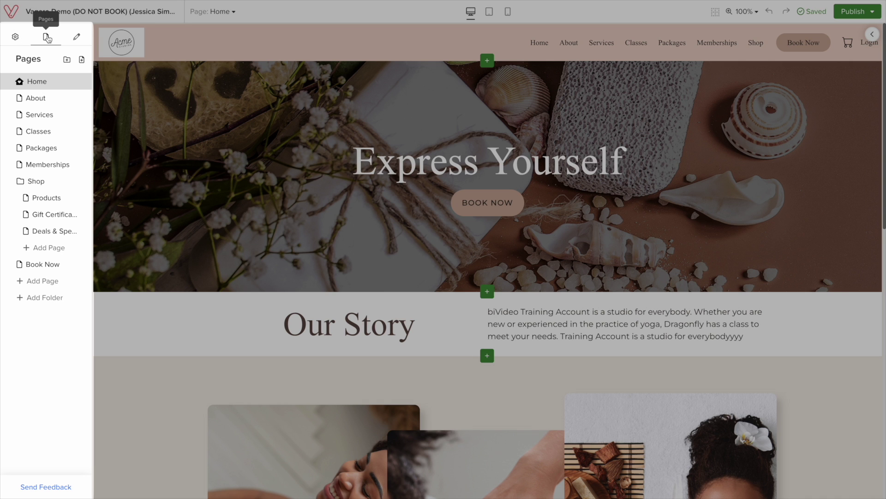
click(77, 37)
click(81, 85)
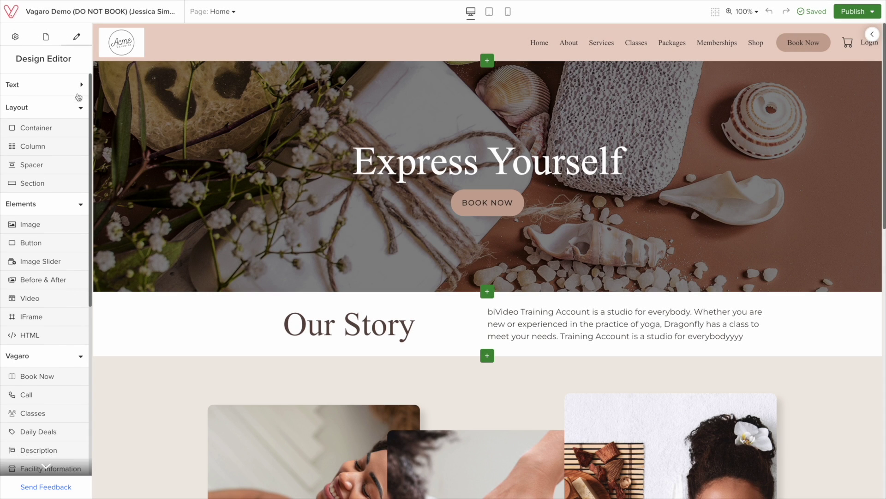
click(81, 108)
click(80, 130)
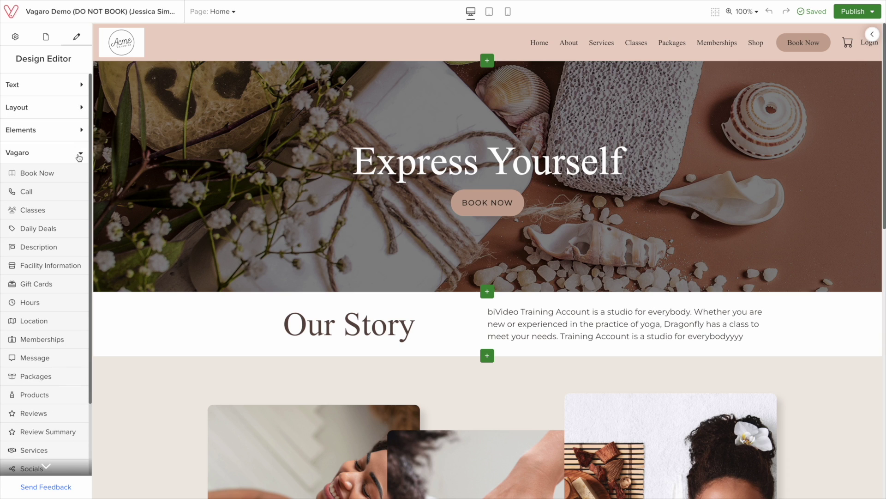
click(79, 154)
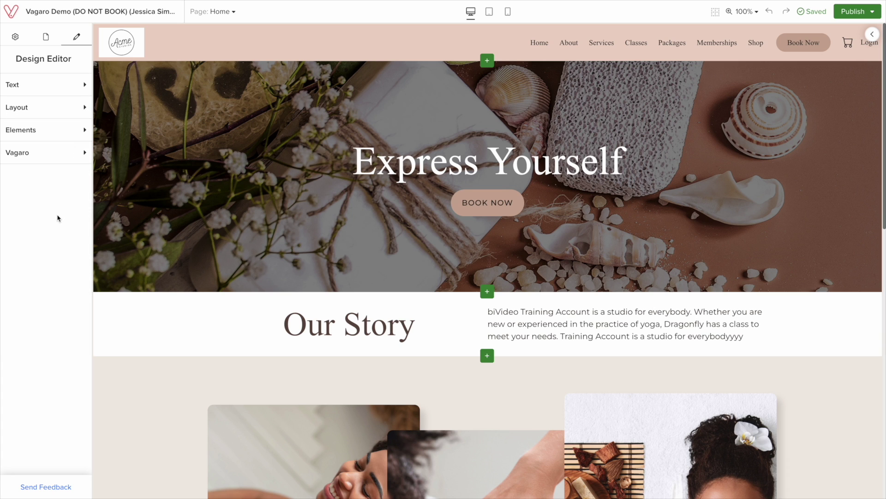
click(83, 154)
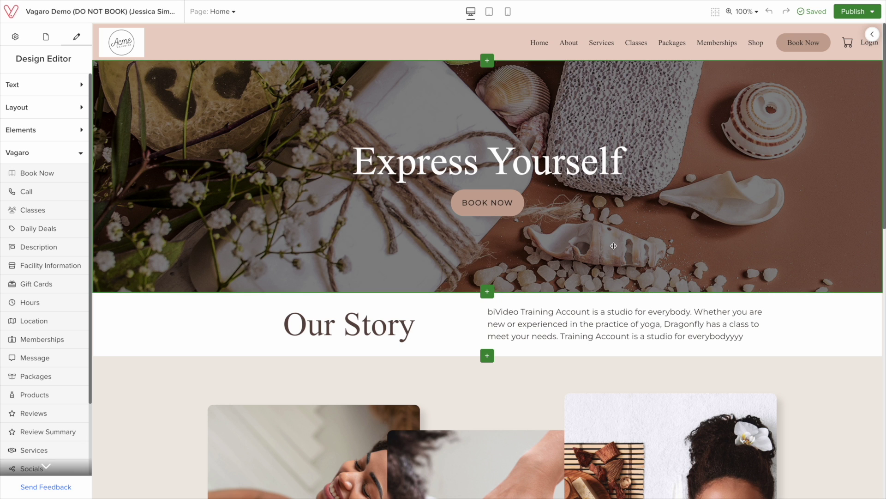
scroll(623, 259, down, 10)
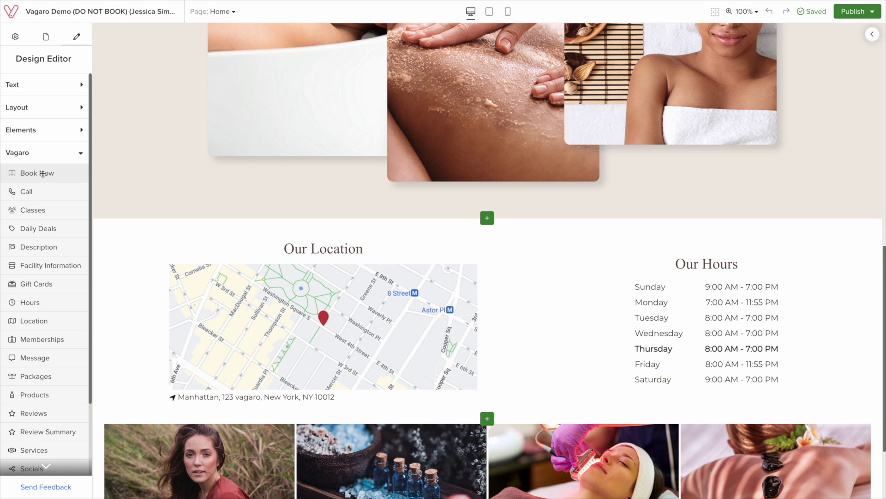
- Drag the Book Now and Products components onto the Home page
drag(43, 174, 514, 232)
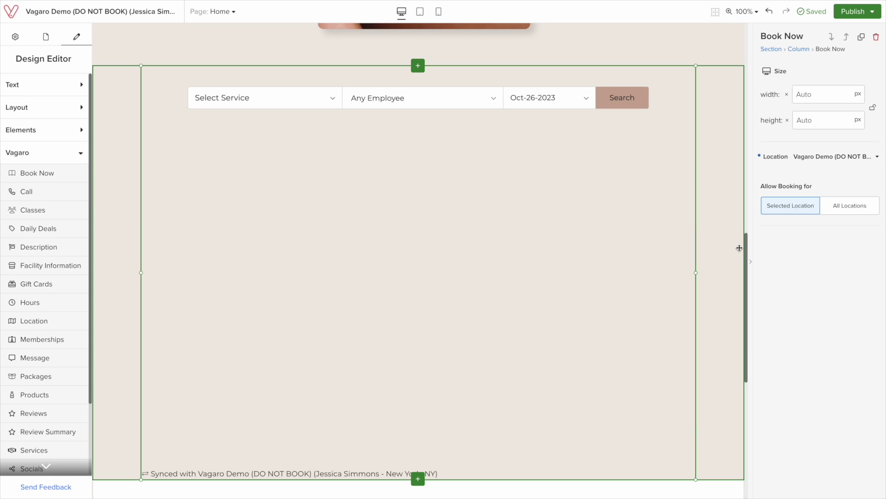
scroll(739, 248, down, 8)
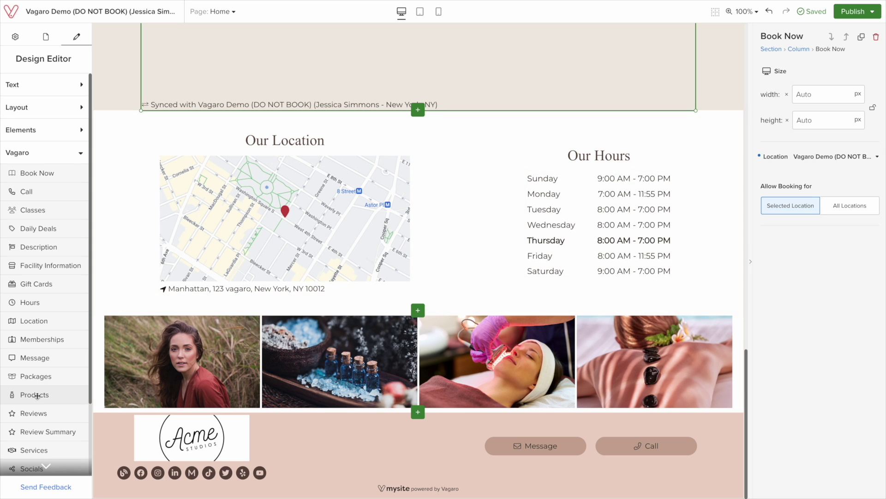
drag(36, 396, 430, 129)
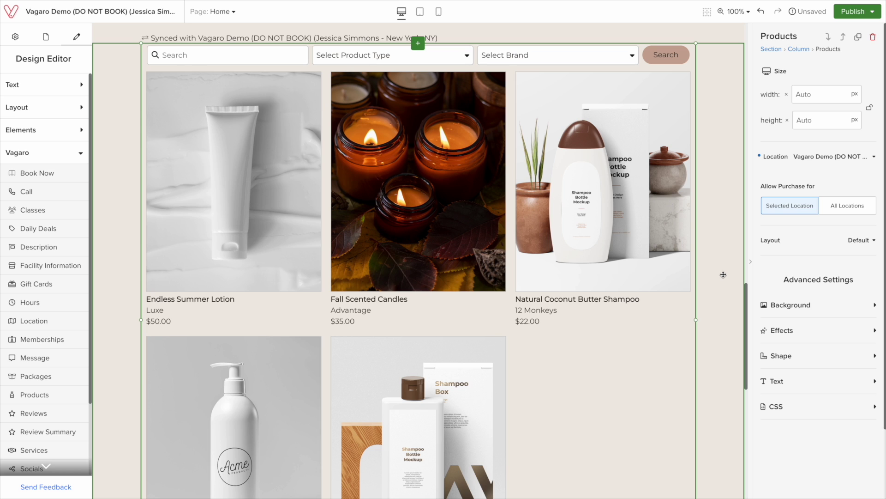
- Publish the site and open the live Endless Summer Lotion product page
click(723, 274)
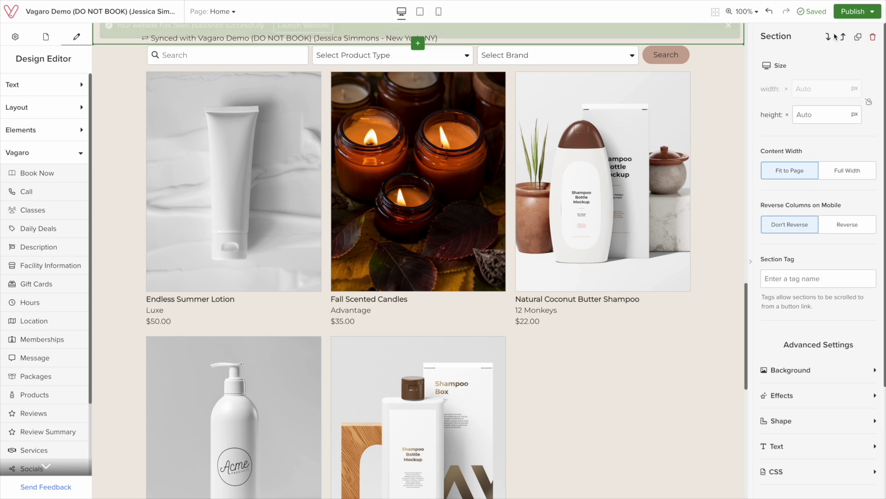
click(872, 12)
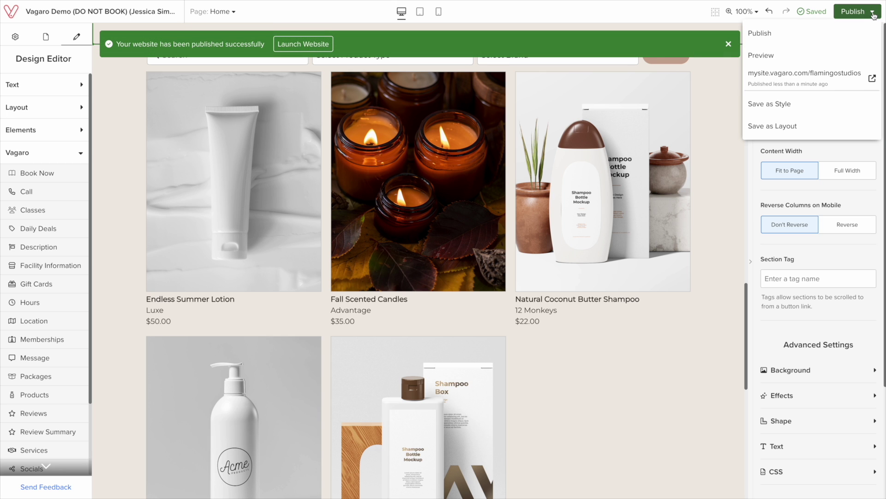
click(819, 78)
scroll(815, 107, down, 20)
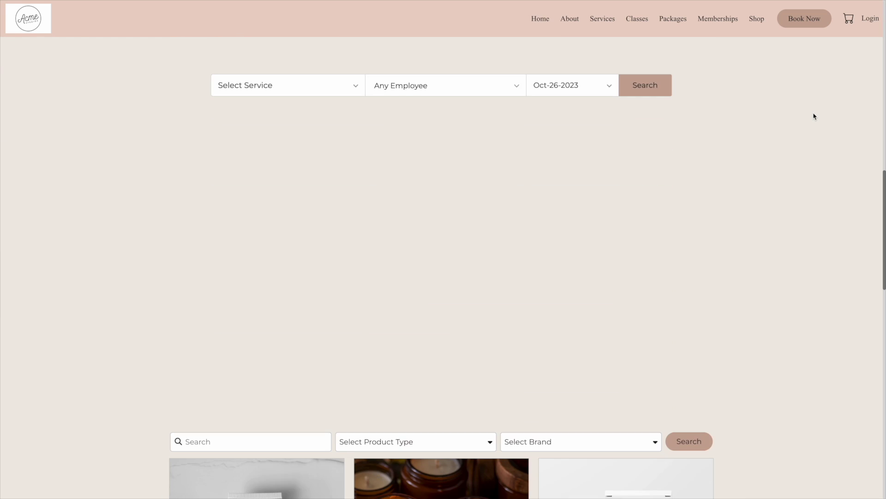
scroll(814, 116, up, 1)
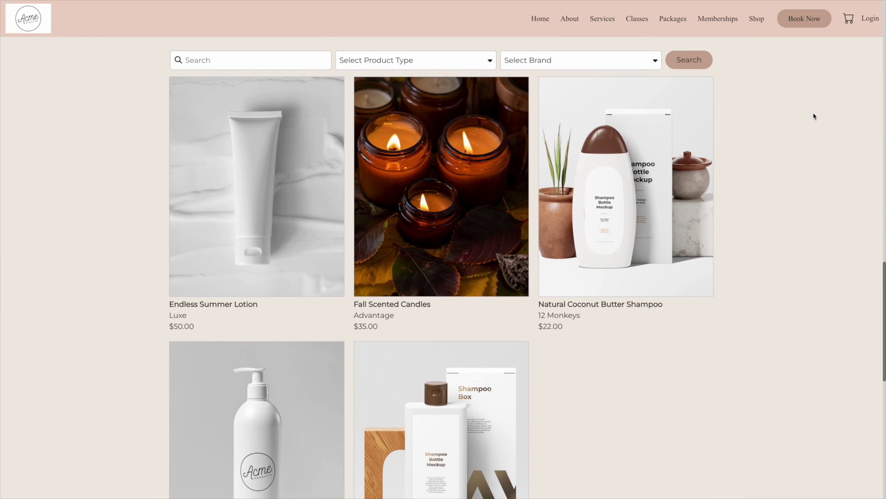
click(289, 172)
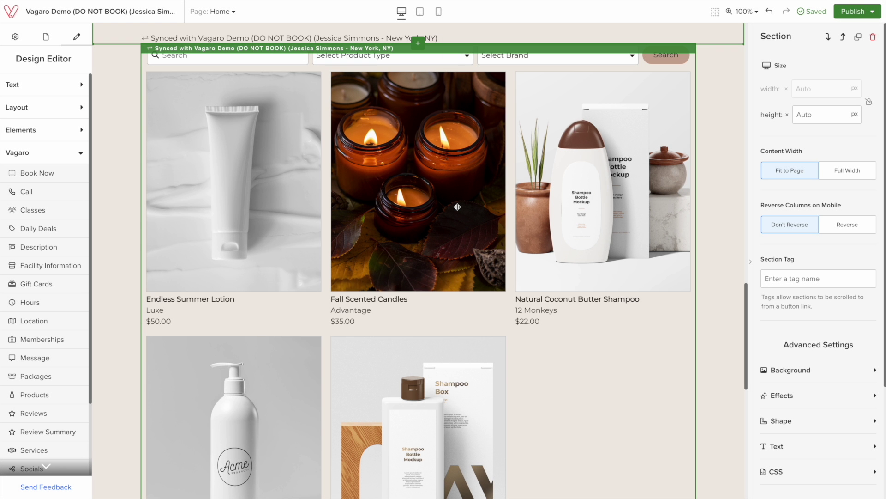
- Scroll the editor canvas back up to the Express Yourself hero
scroll(700, 199, up, 15)
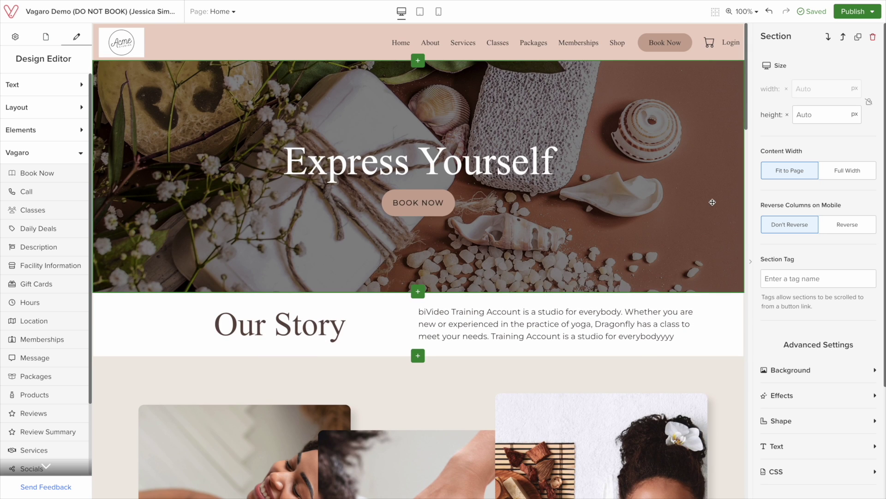
- Select the hero image column and bring up its background image options
click(697, 168)
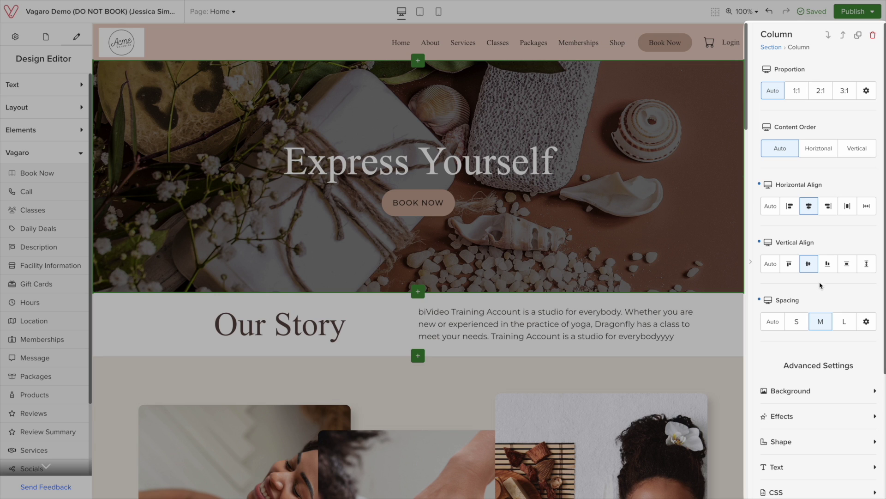
scroll(821, 284, down, 3)
click(863, 225)
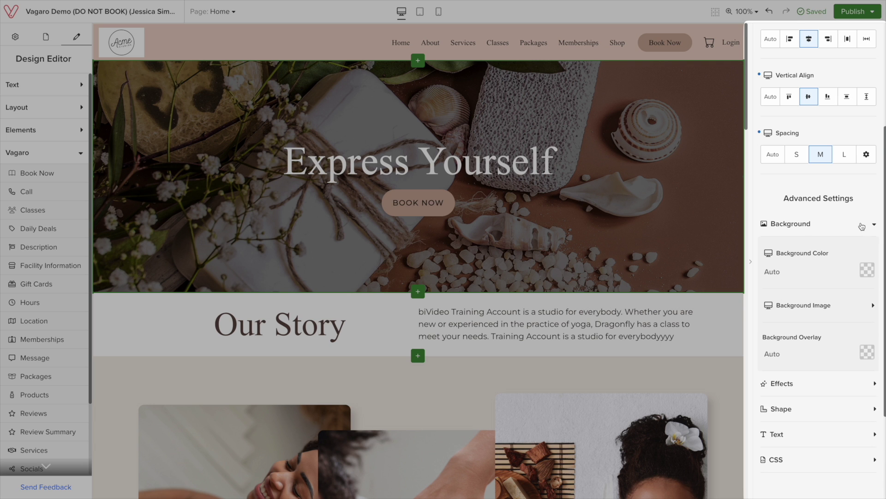
scroll(850, 236, down, 1)
click(832, 246)
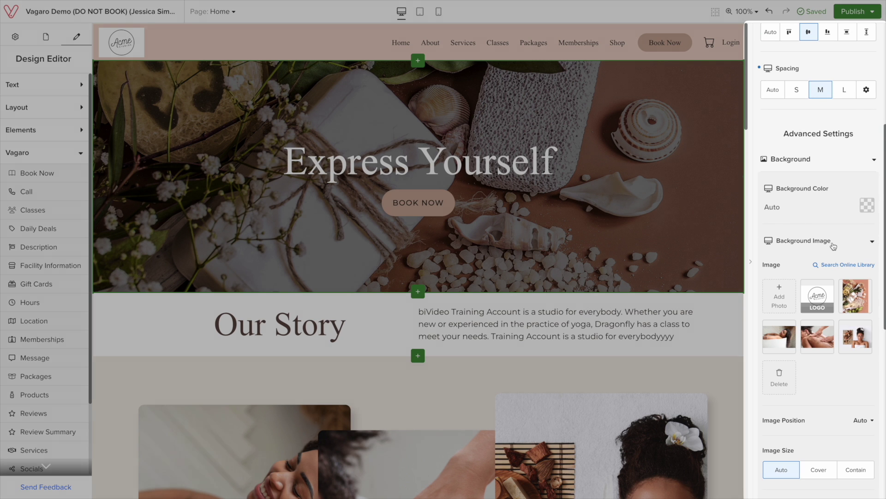
scroll(827, 250, down, 1)
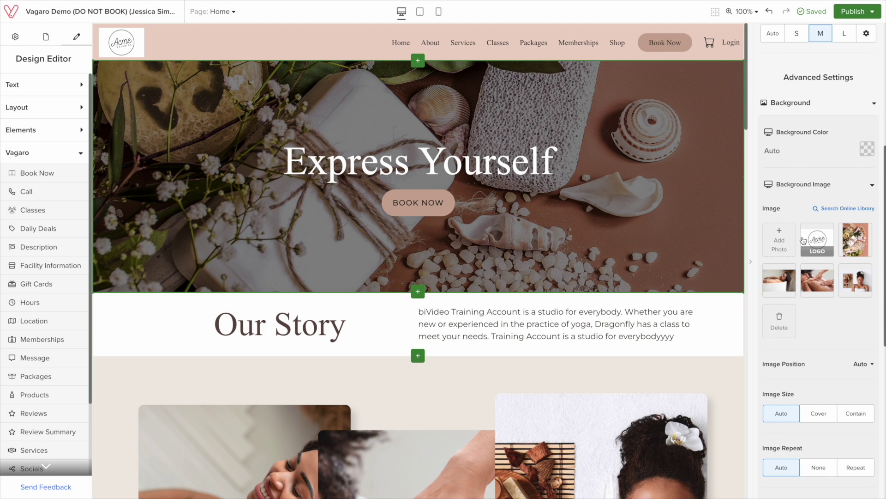
- Search the online library for 'spa' and add the bathtub photo as background
click(840, 210)
text(spa)
click(547, 246)
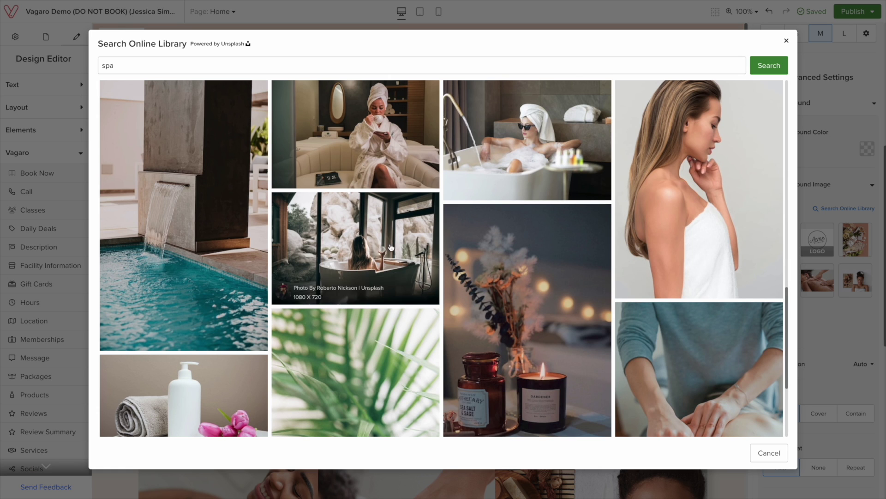
click(372, 249)
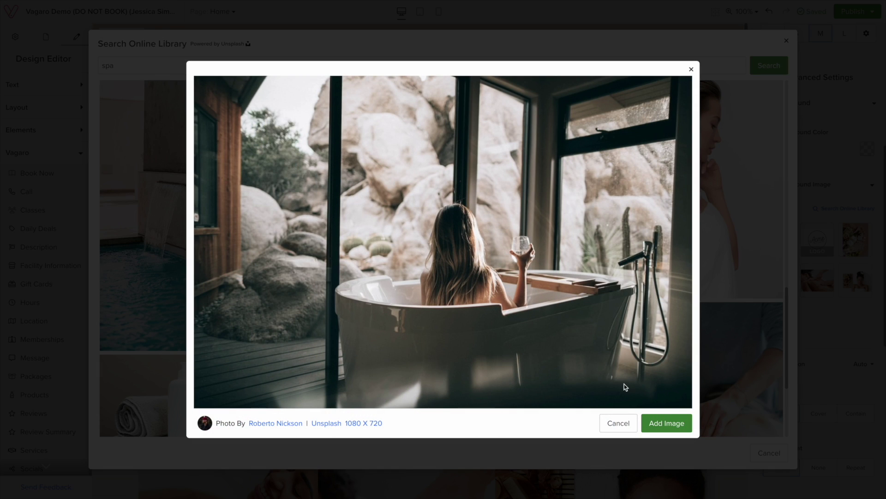
click(660, 422)
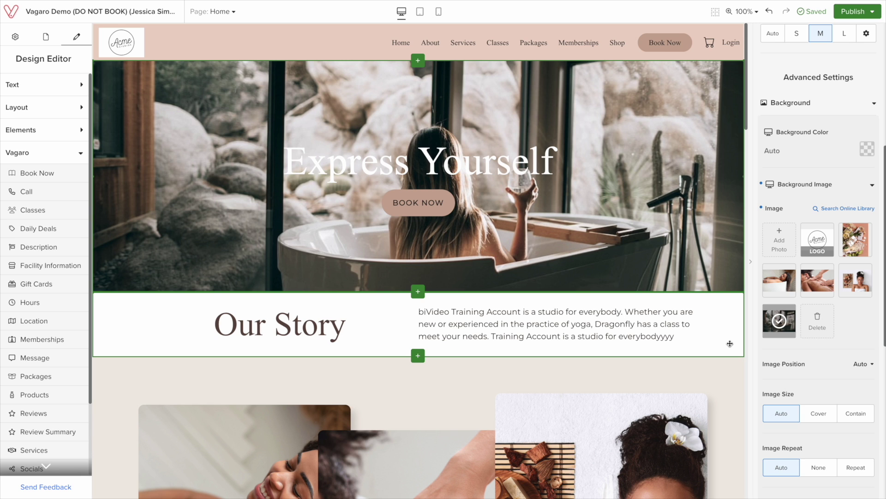
drag(730, 343, 721, 331)
- Resize the right-hand towel photo to 422 px wide by 510 px tall
scroll(721, 332, down, 7)
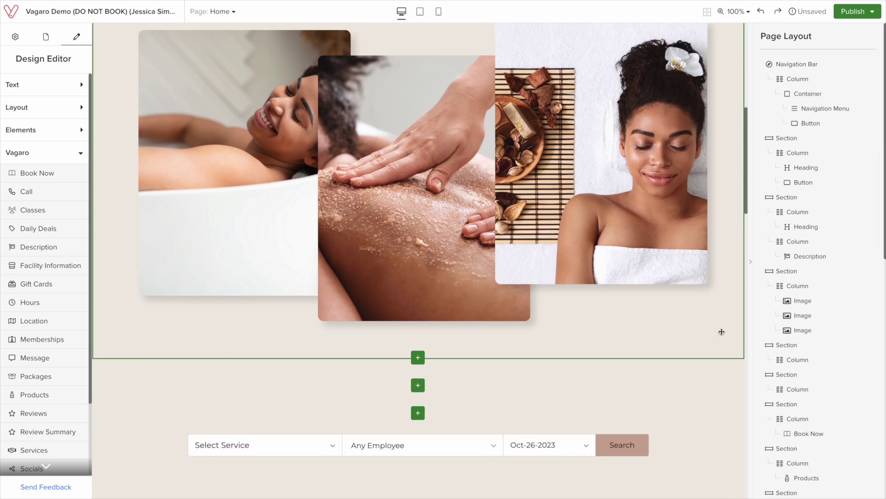
scroll(721, 331, up, 3)
click(718, 276)
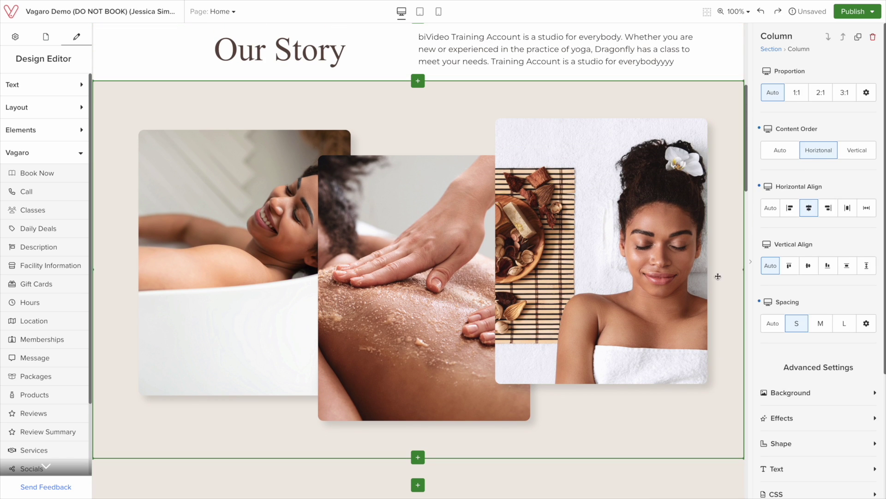
click(672, 272)
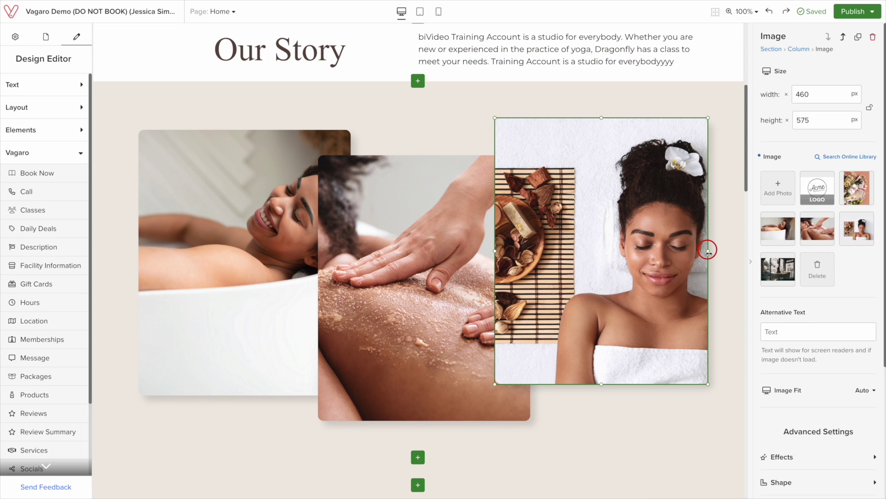
drag(708, 251, 700, 252)
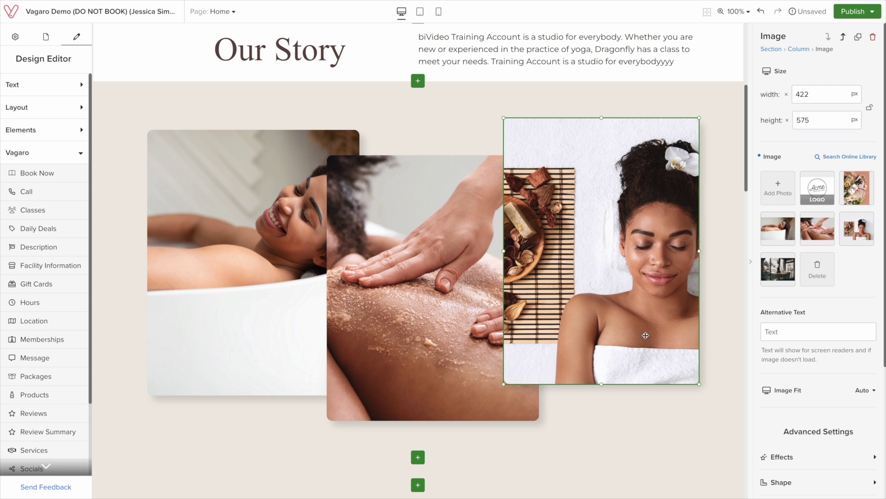
drag(601, 384, 606, 359)
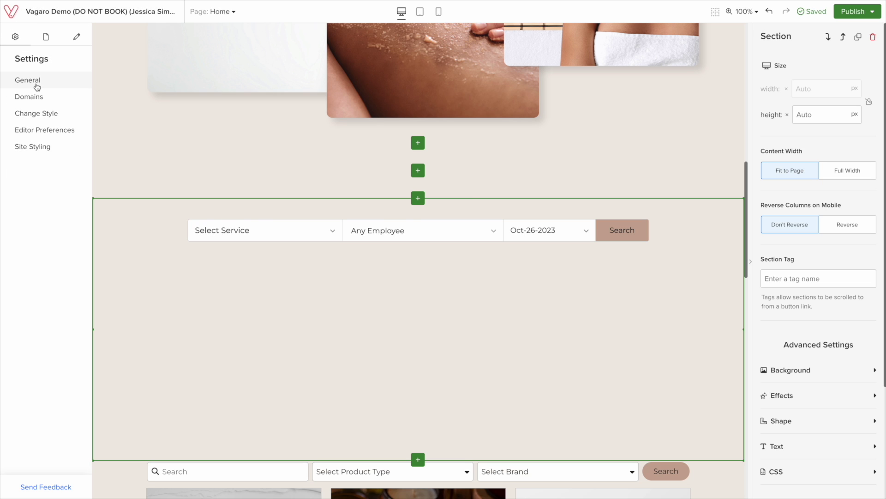
click(48, 81)
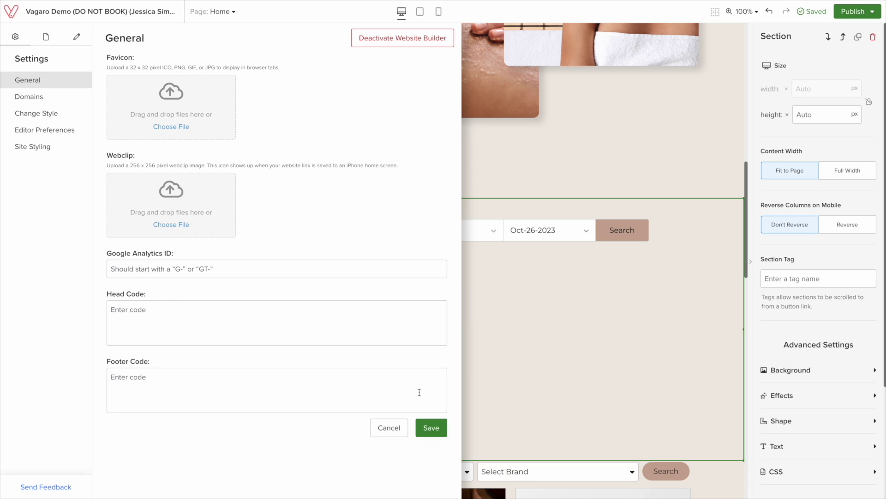
click(431, 427)
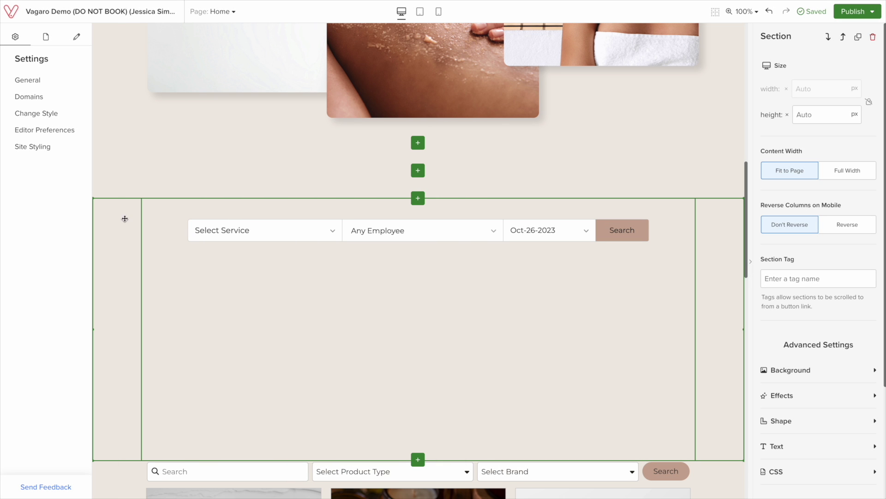
- Change the Medium palette colour in Site Styling Colors from #C9A896 to #FFFFFF
click(43, 206)
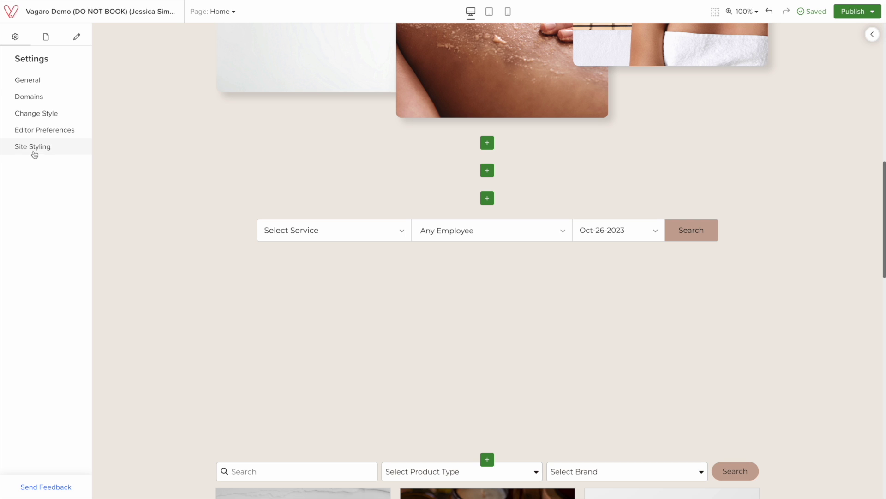
click(33, 147)
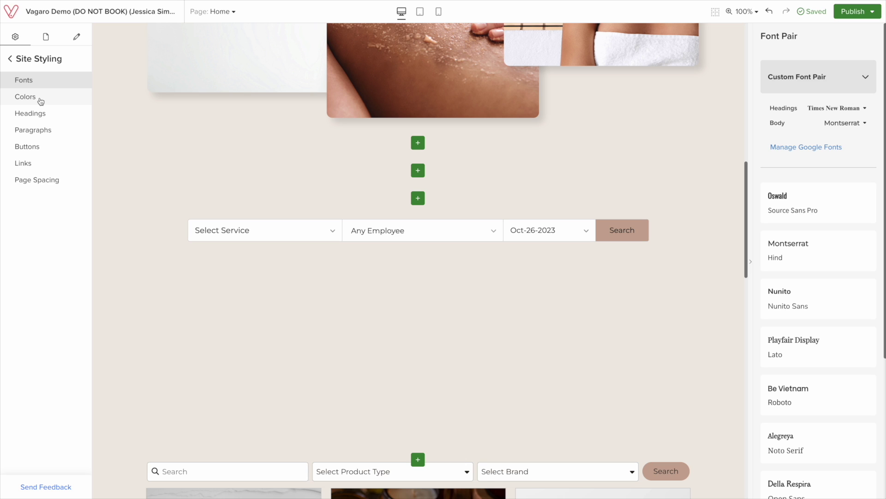
click(41, 101)
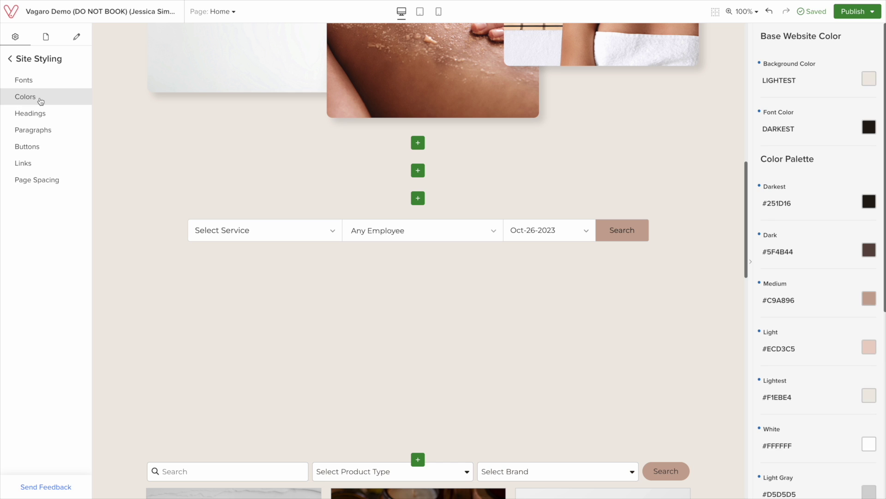
click(869, 298)
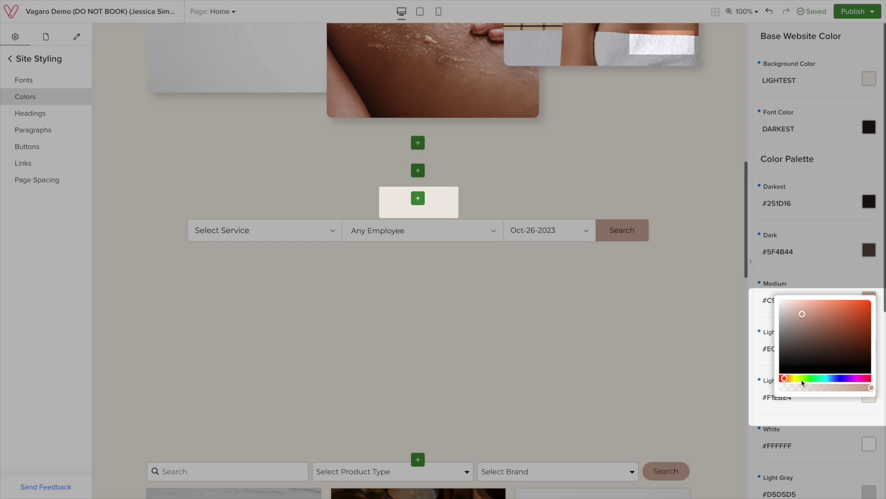
click(804, 379)
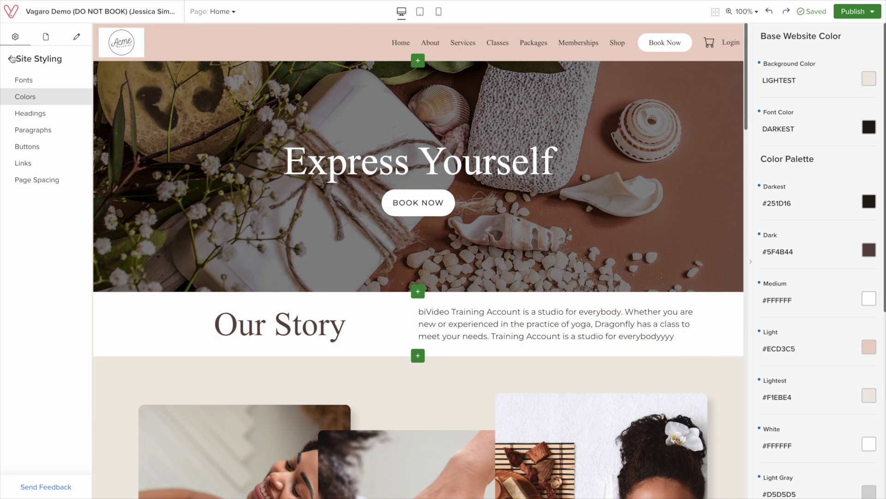
click(11, 59)
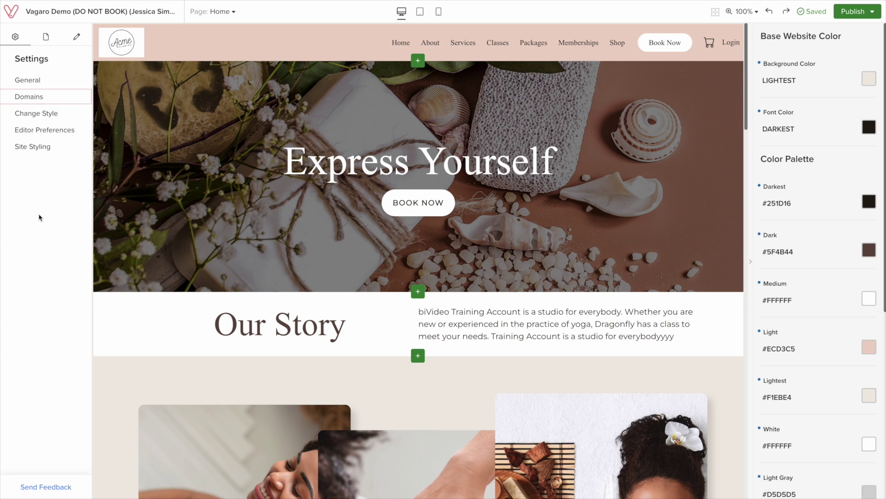
- Search Get a Domain for acme.com to list available domains and yearly prices
click(41, 98)
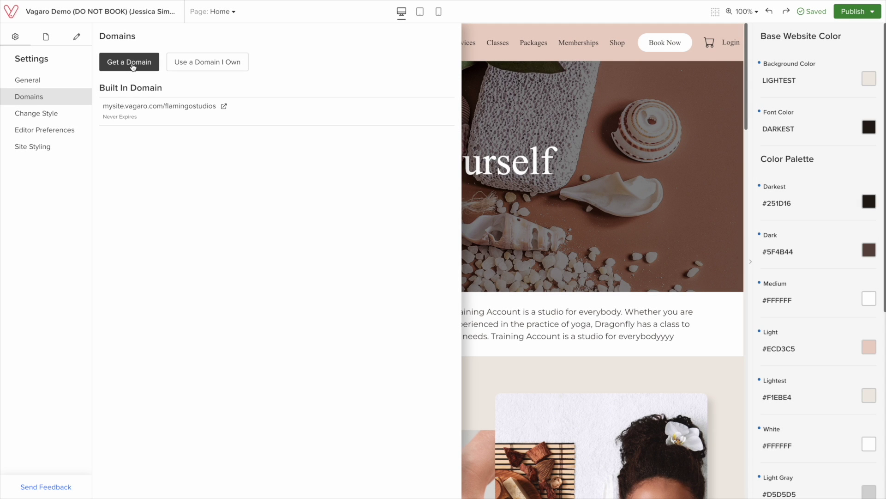
click(130, 61)
text(acme)
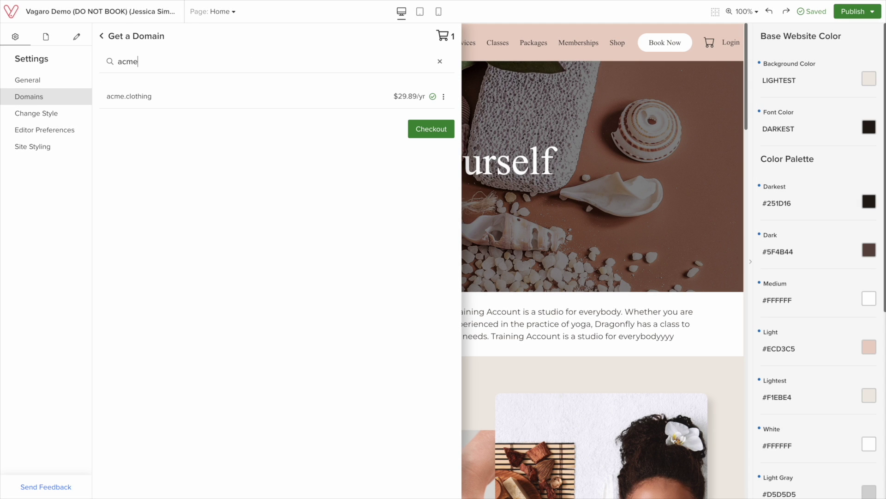
text(.com)
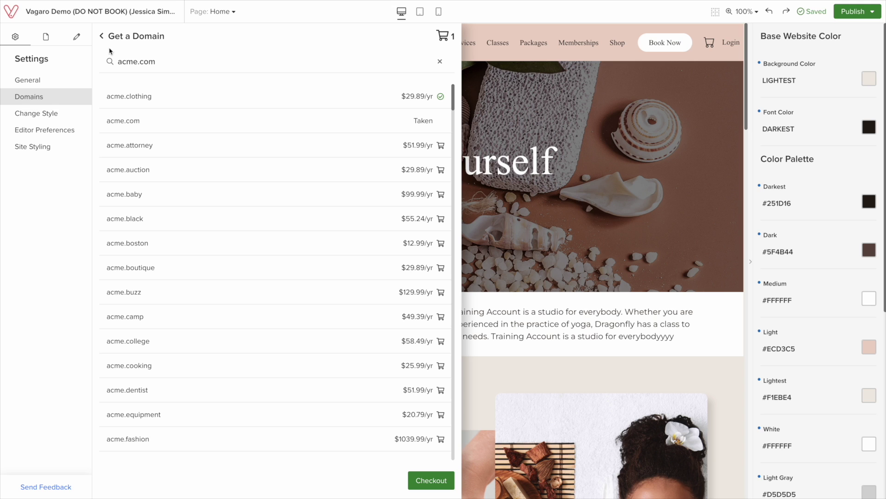
- Connect the owned domain acme.com with GoggleDomains as its provider and close the domain panel
click(102, 37)
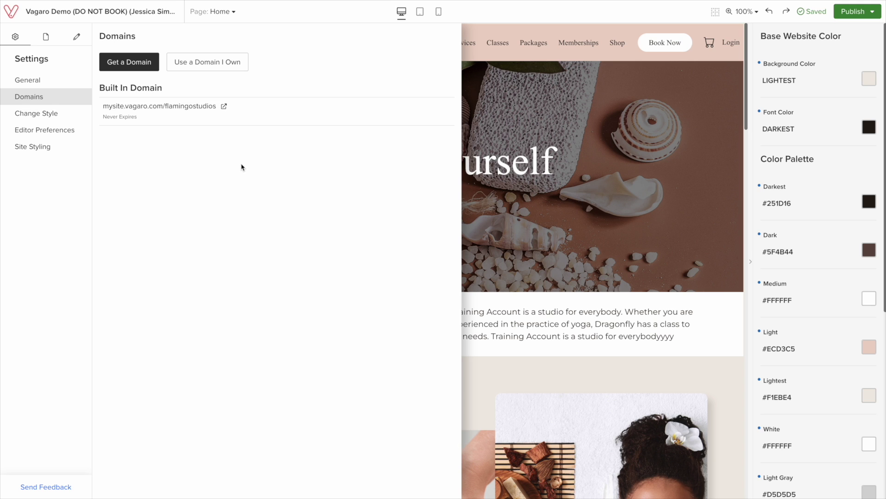
click(226, 61)
text(ac)
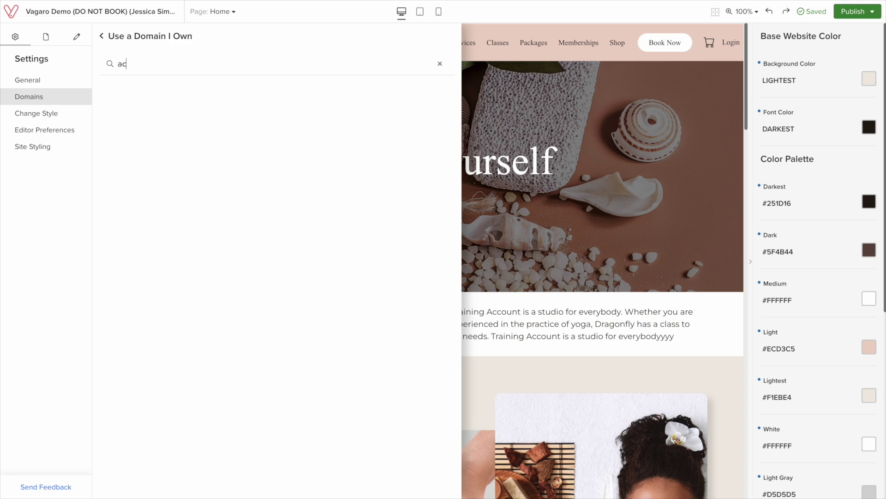
text(me.com)
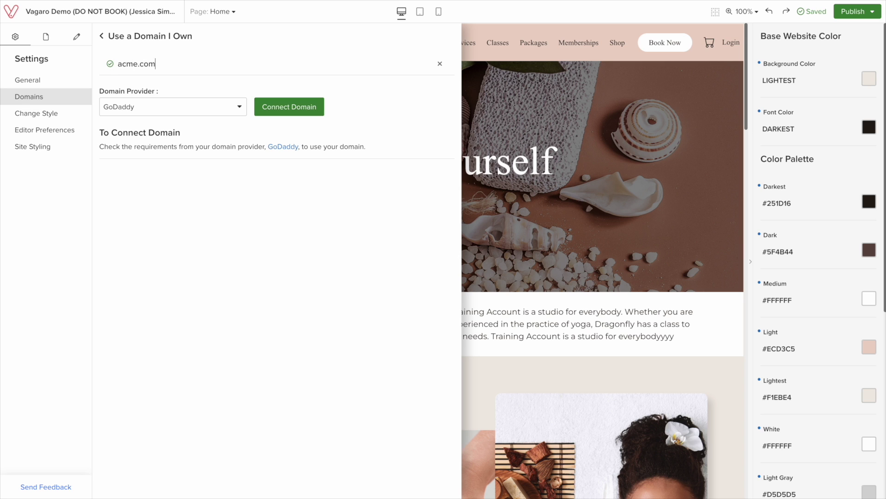
click(240, 110)
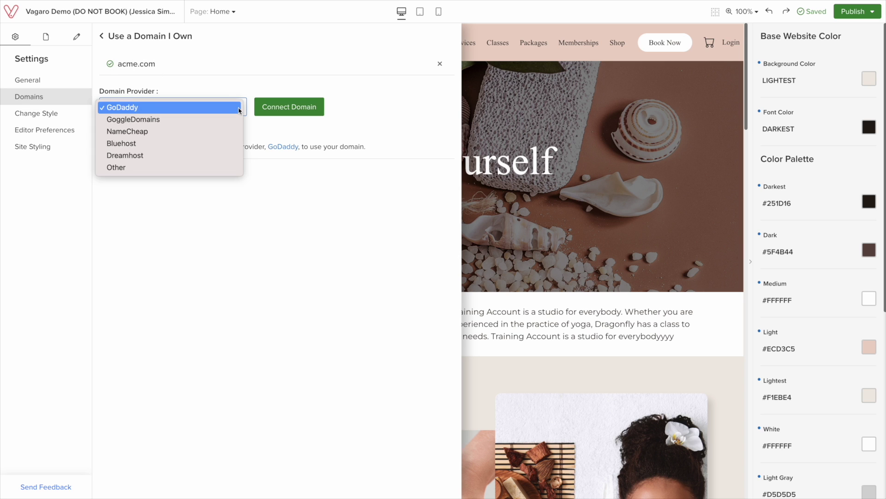
click(227, 119)
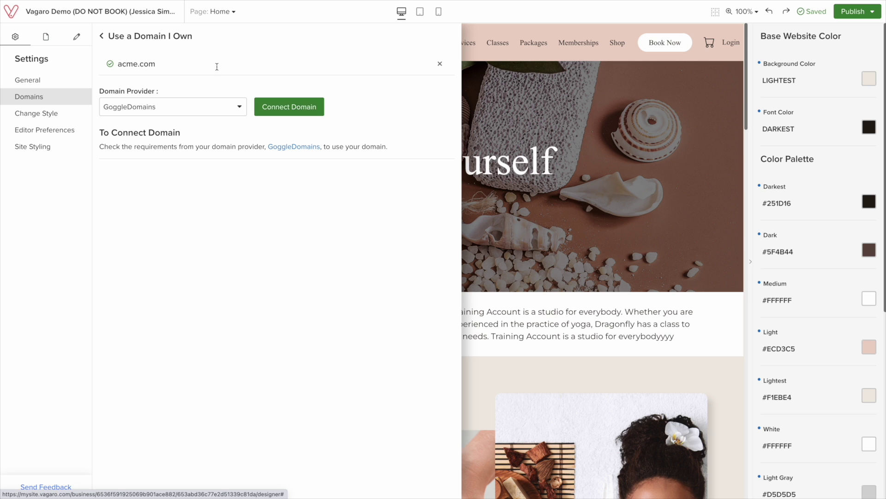
click(16, 39)
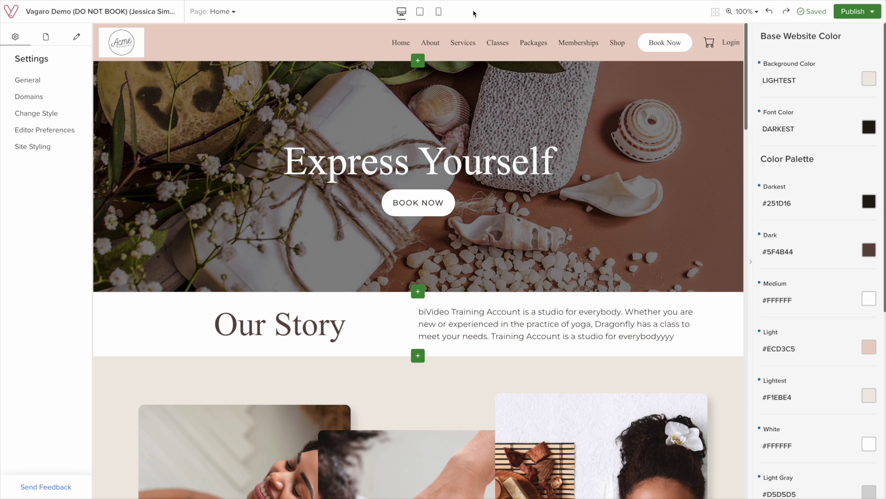
- Preview the Home page at tablet width, scrolling through its content
click(420, 13)
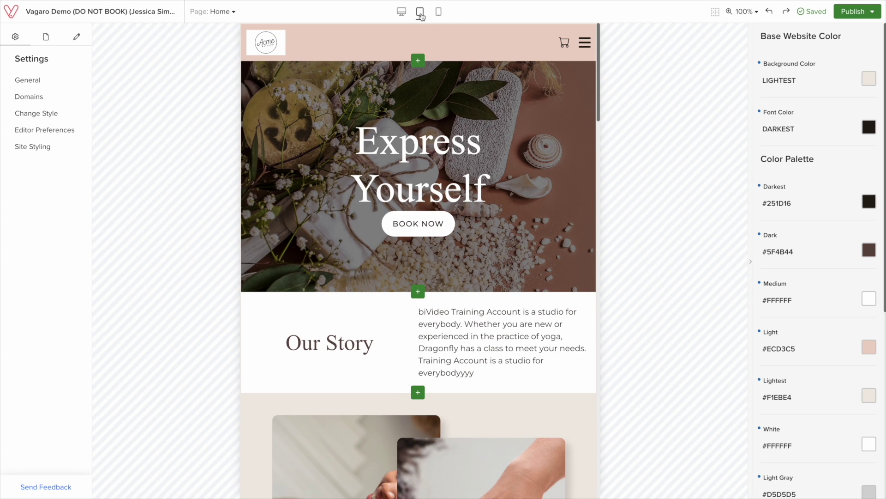
scroll(506, 140, down, 8)
scroll(506, 139, up, 8)
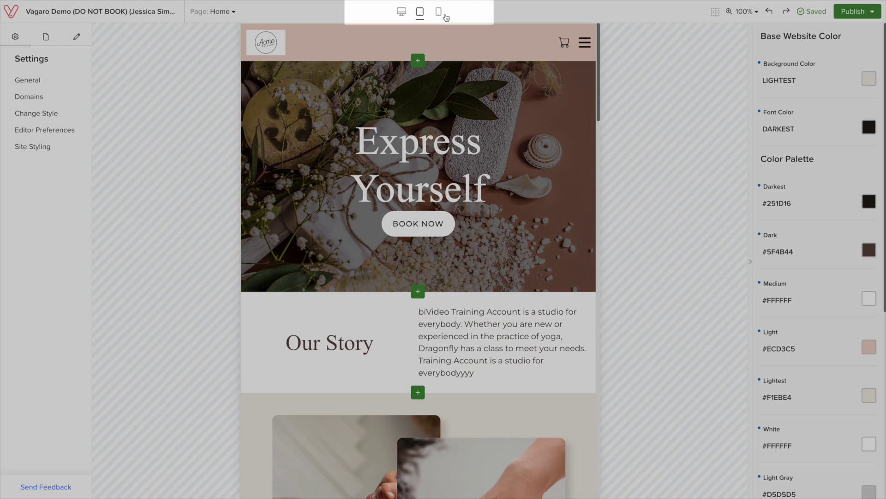
- Preview the Home page at mobile width and scroll through the stacked layout
click(439, 12)
scroll(471, 212, down, 15)
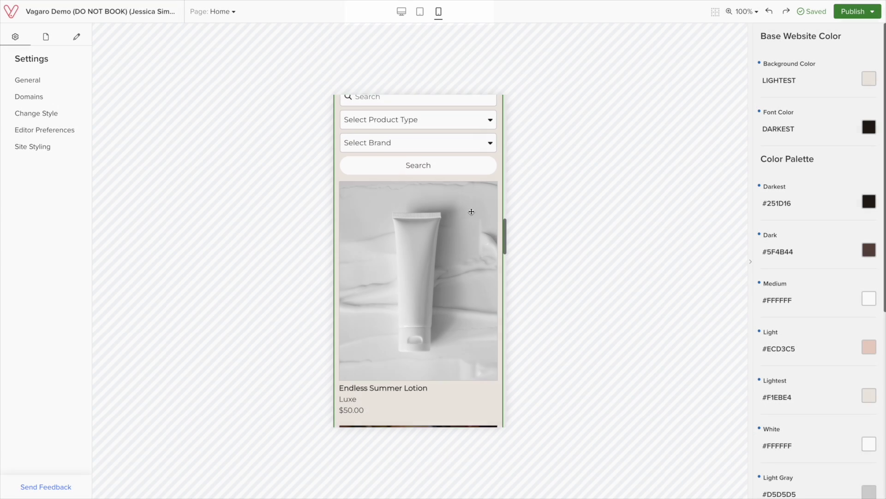
scroll(471, 212, down, 2)
scroll(471, 212, down, 10)
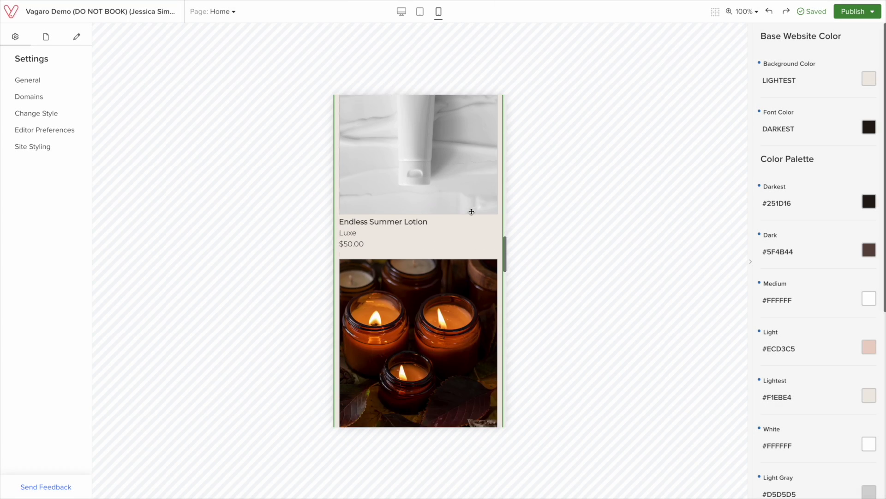
scroll(471, 211, up, 6)
scroll(471, 212, up, 20)
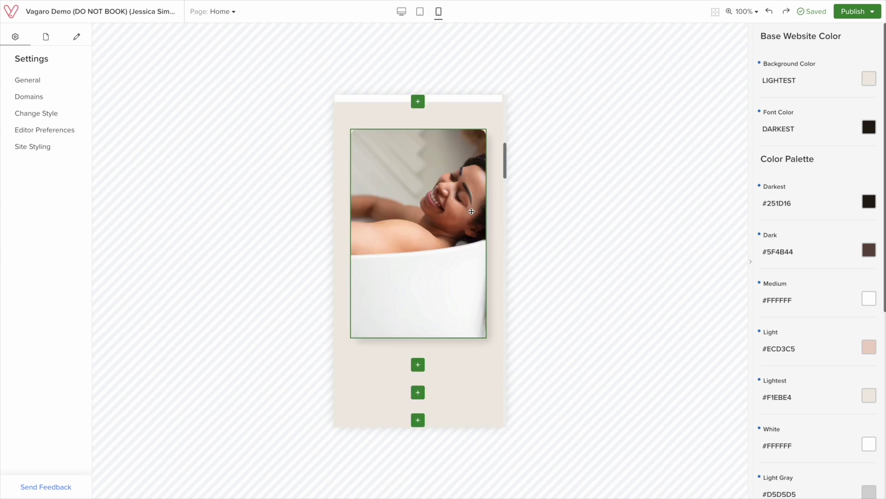